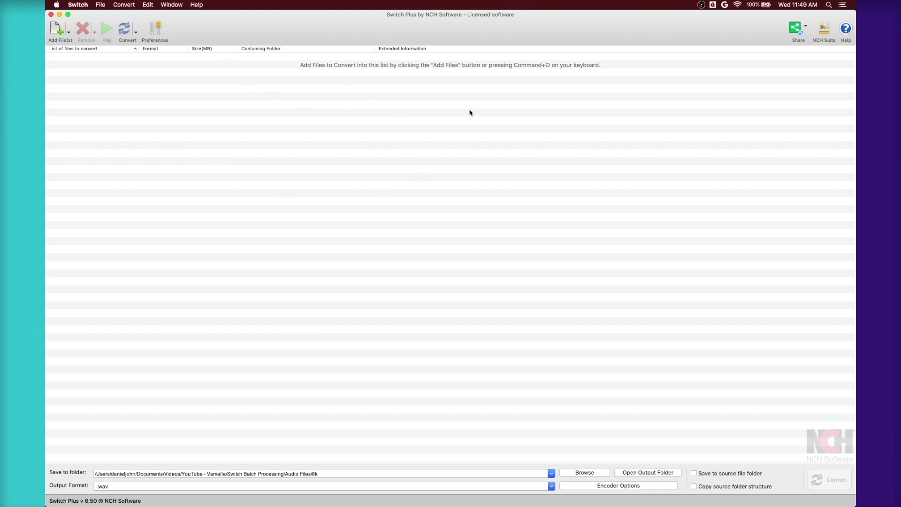
Step: Drag the audio files from Finder into the conversion list, then clear the whole list
key(super+Tab)
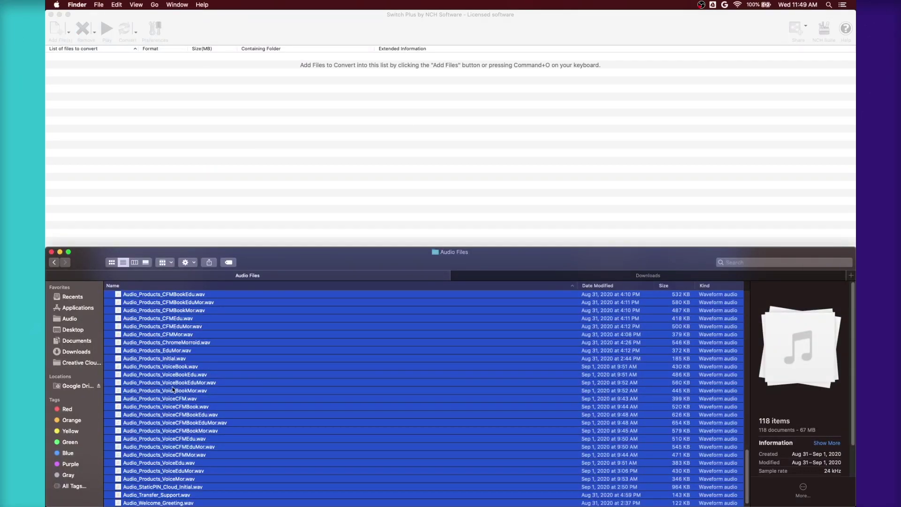
drag(173, 389, 292, 162)
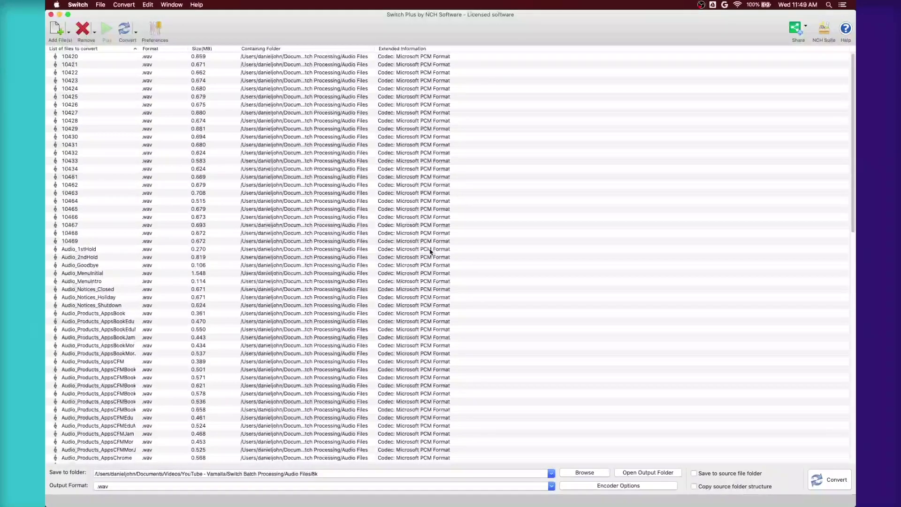
click(391, 251)
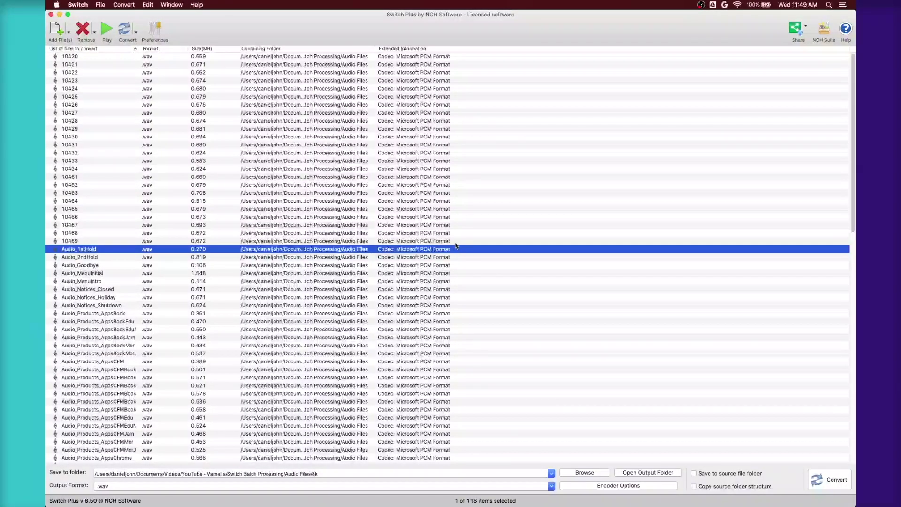
key(super+a)
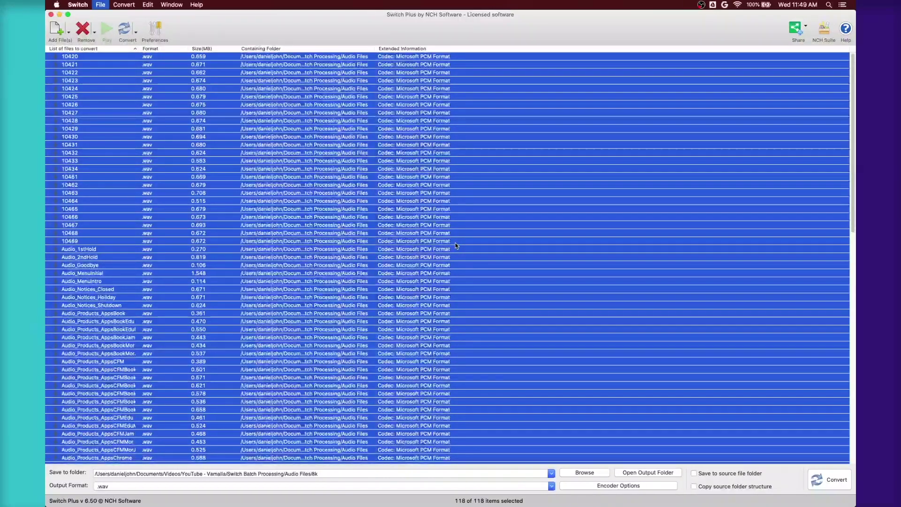
key(Delete)
key(Return)
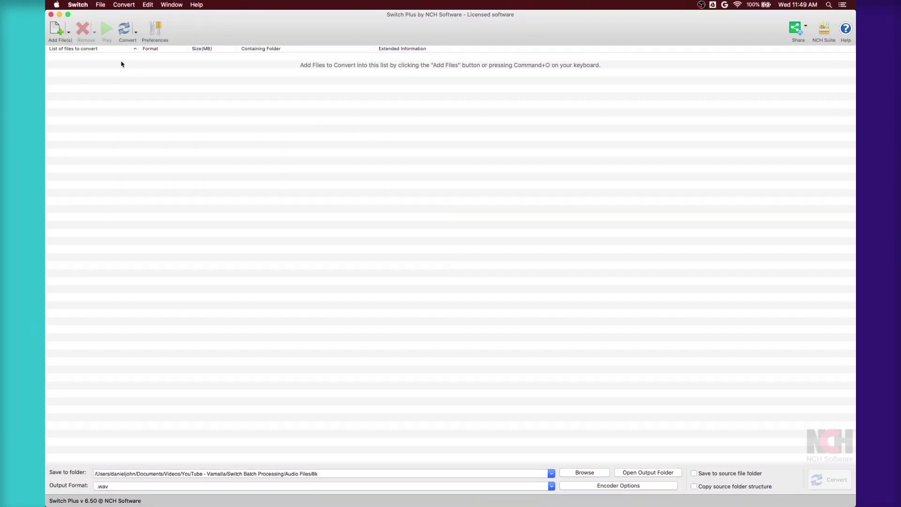
Step: Add the 118 WAV files, from 10420.wav to the last file in Audio Files
click(58, 33)
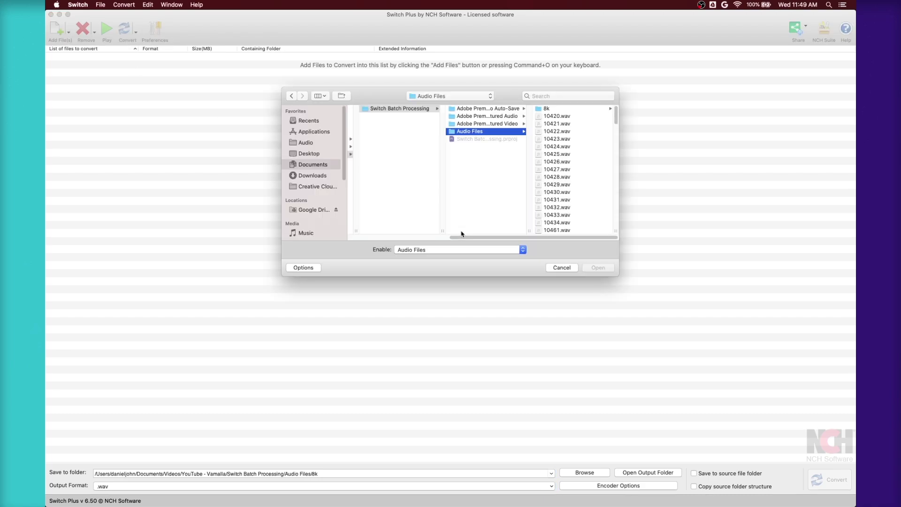
click(562, 117)
scroll(445, 203, down, 10)
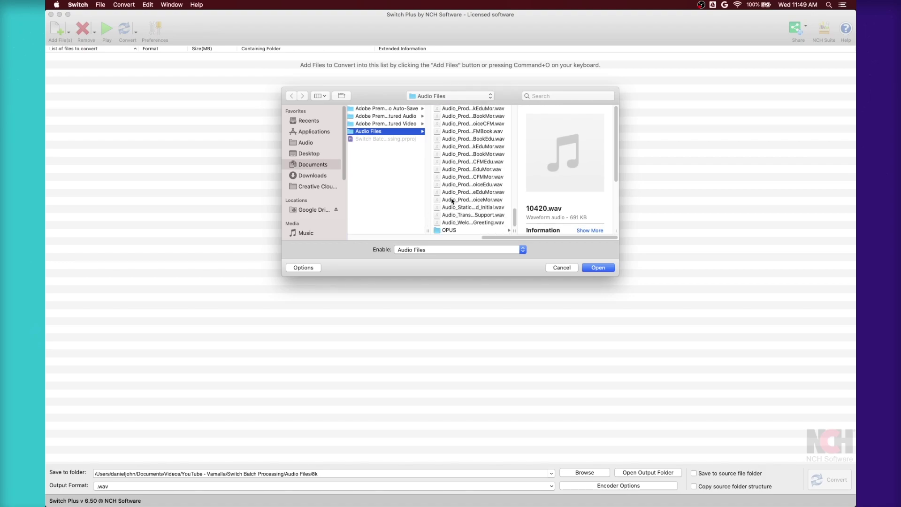
shift+click(461, 224)
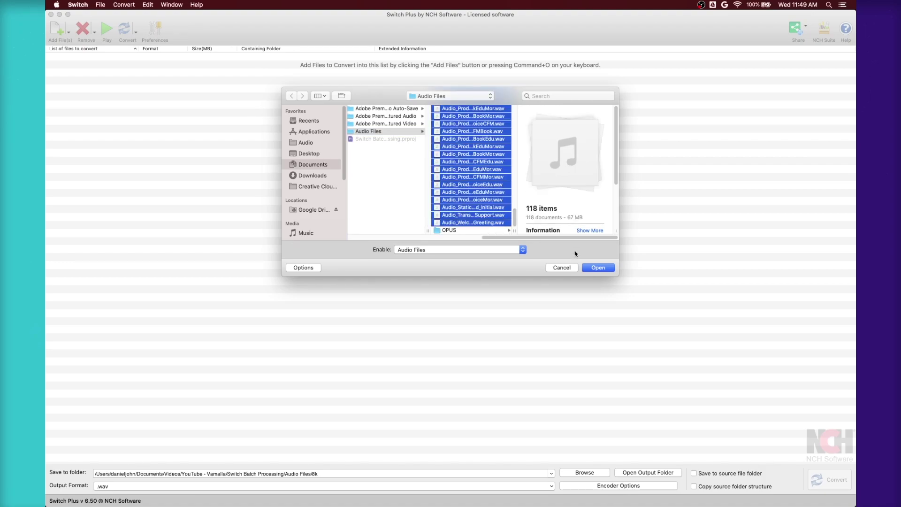
click(607, 271)
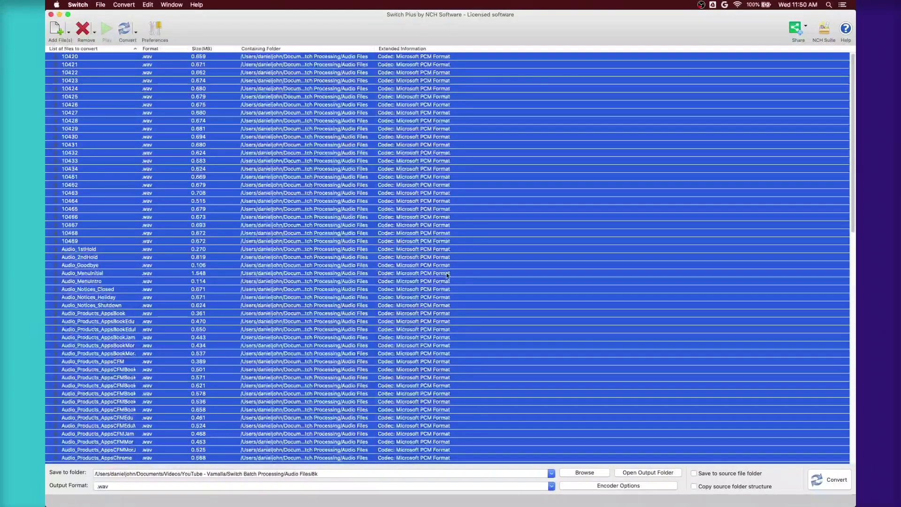
Step: Set the WAV encoder preset to High Quality (CD/DVD Quality), keeping PCM encoding
click(605, 486)
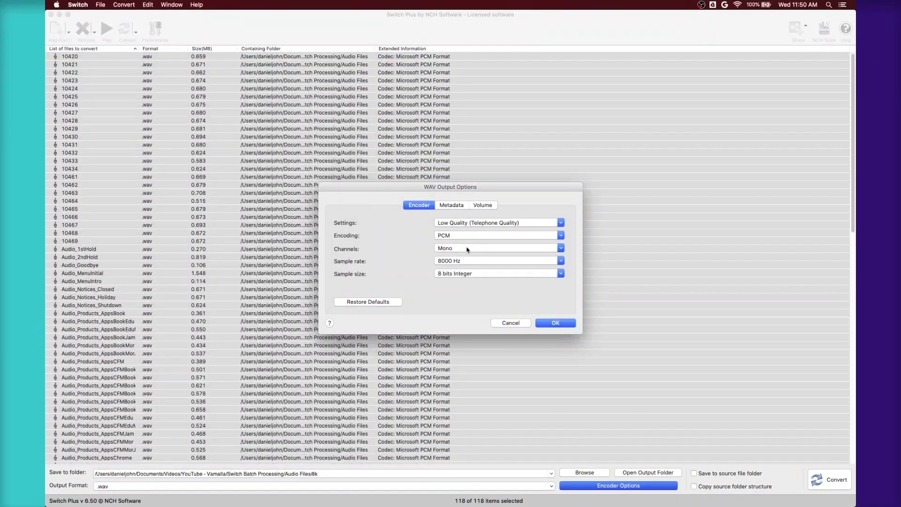
click(472, 227)
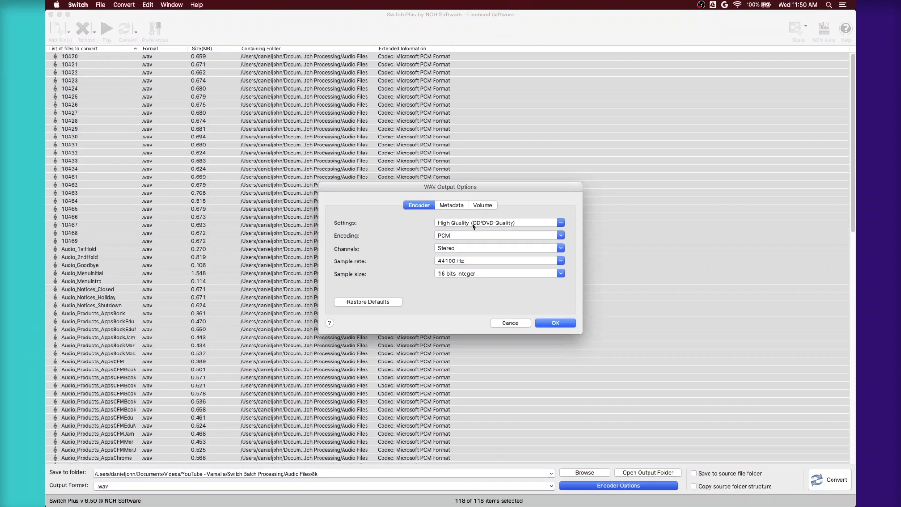
click(474, 224)
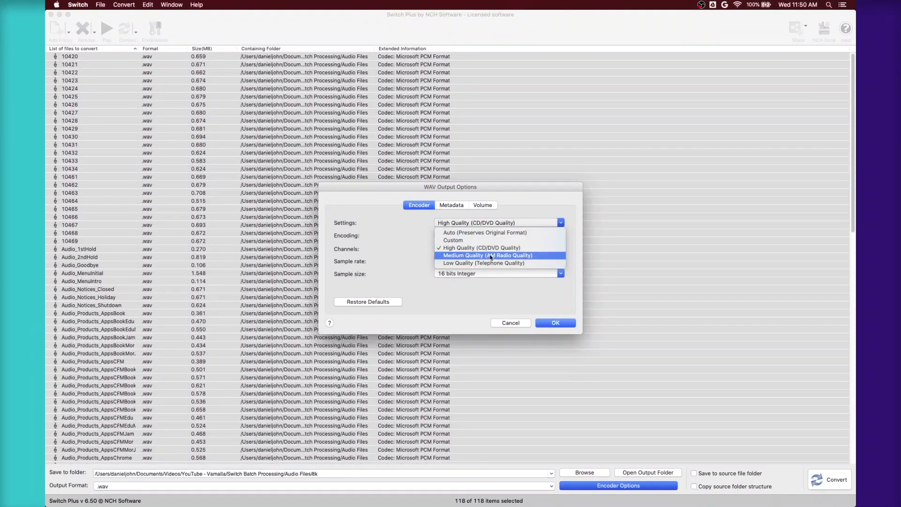
click(403, 237)
click(479, 237)
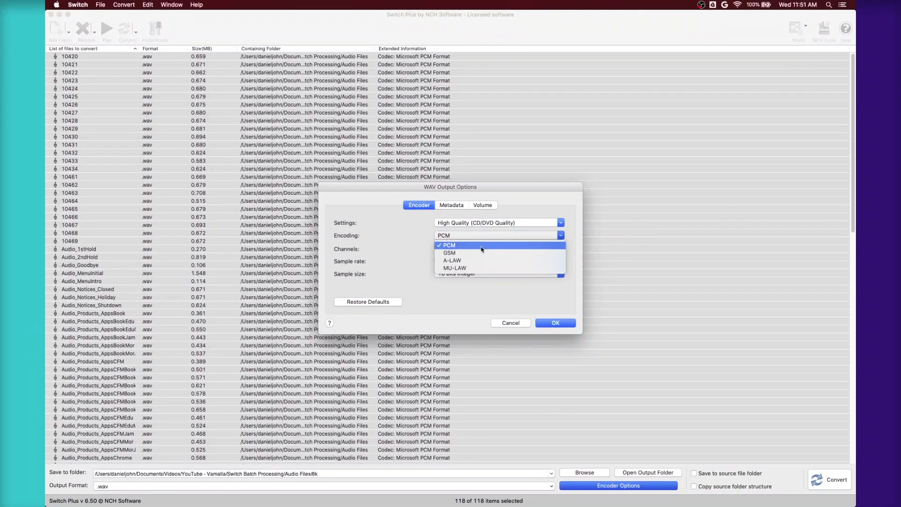
key(Escape)
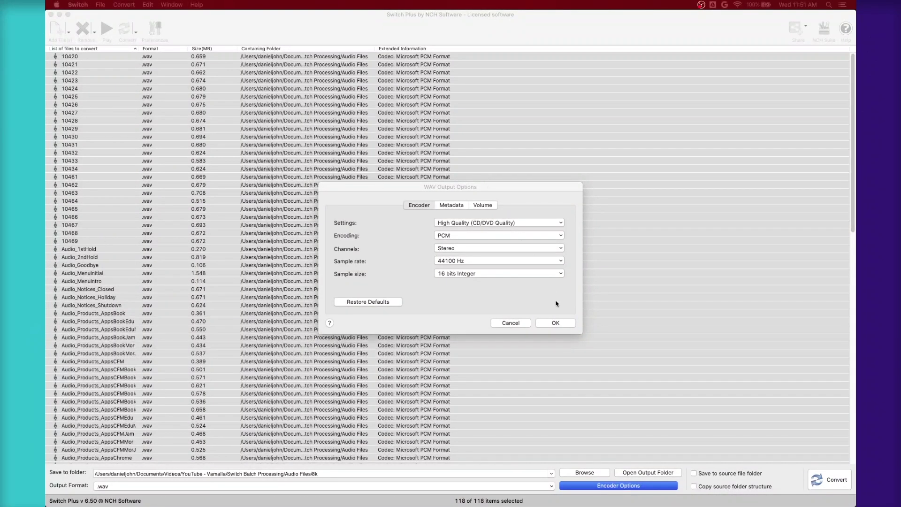
click(438, 298)
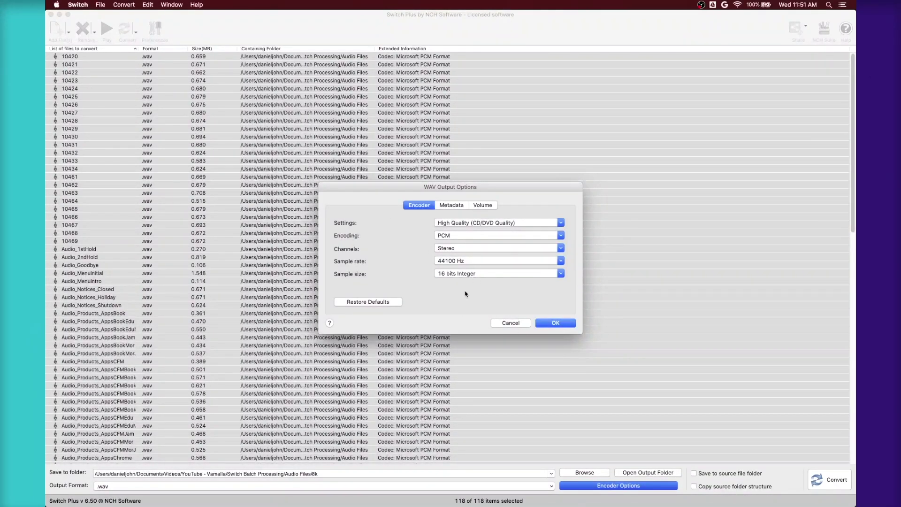
Step: Set encoding to MU-LAW, channels to Mono and sample rate to 8000 Hz, keeping 8 bits Integer
click(464, 236)
click(464, 247)
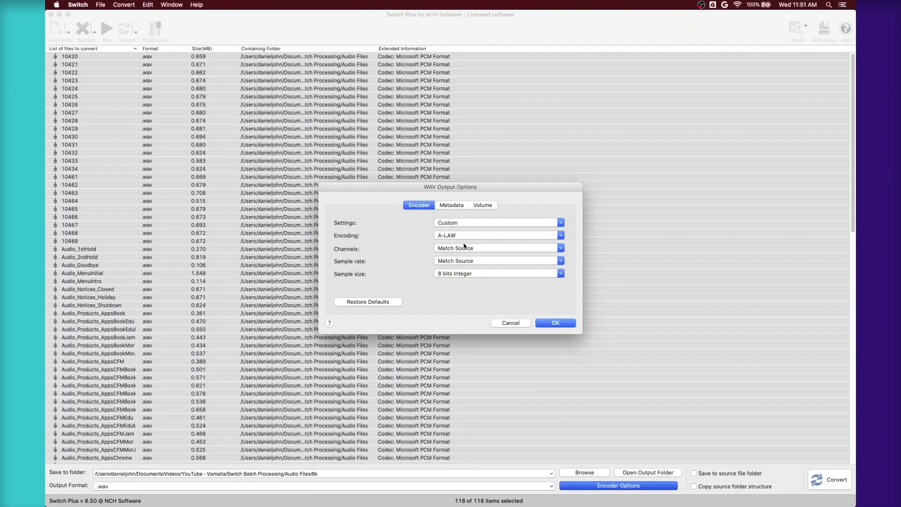
click(477, 236)
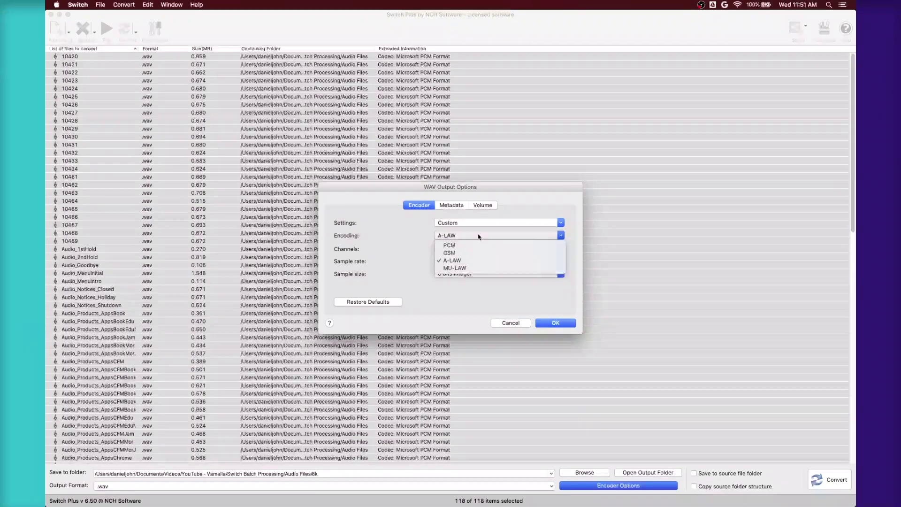
click(471, 268)
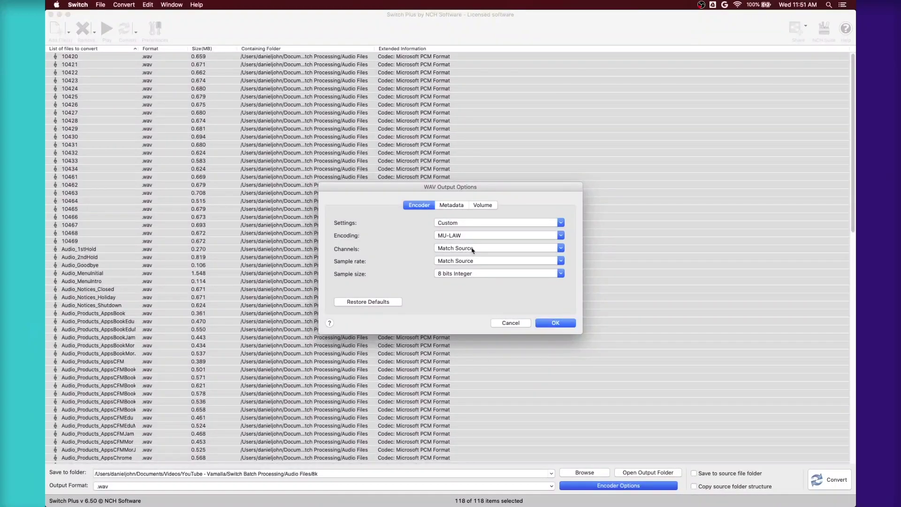
click(472, 249)
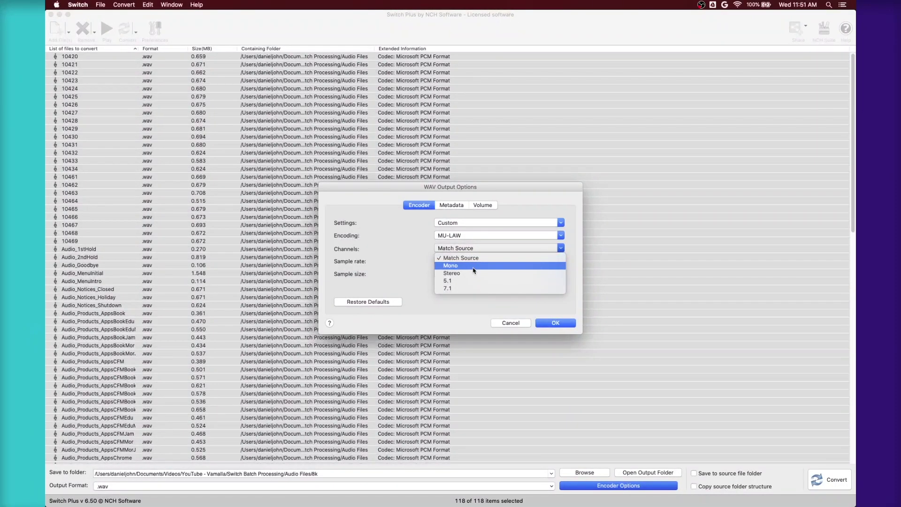
click(471, 266)
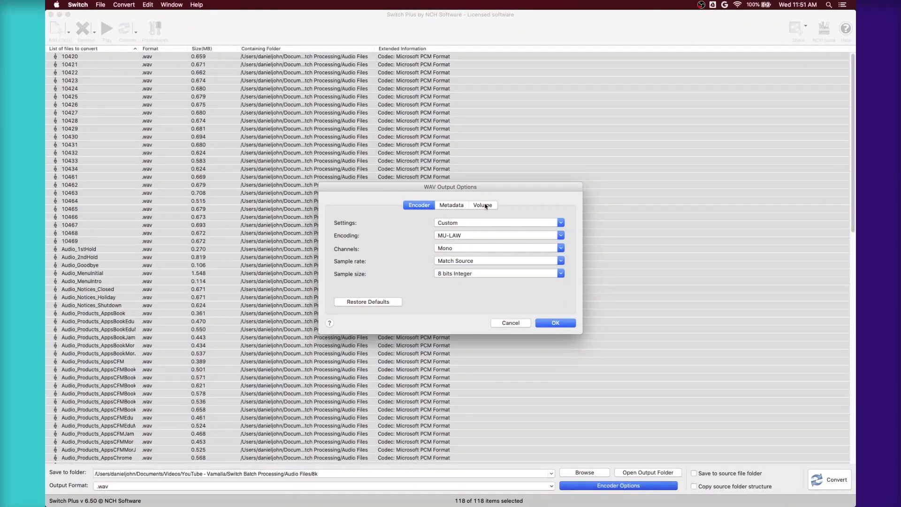
click(467, 262)
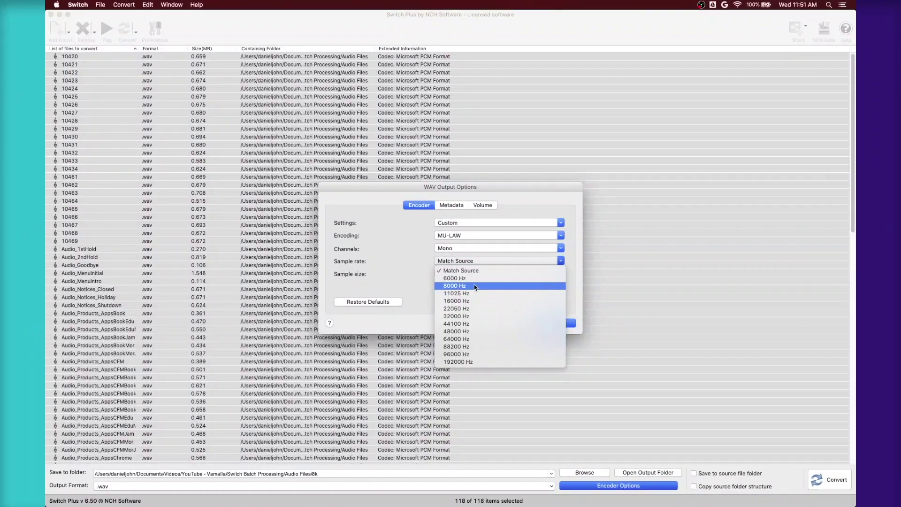
click(474, 286)
click(466, 274)
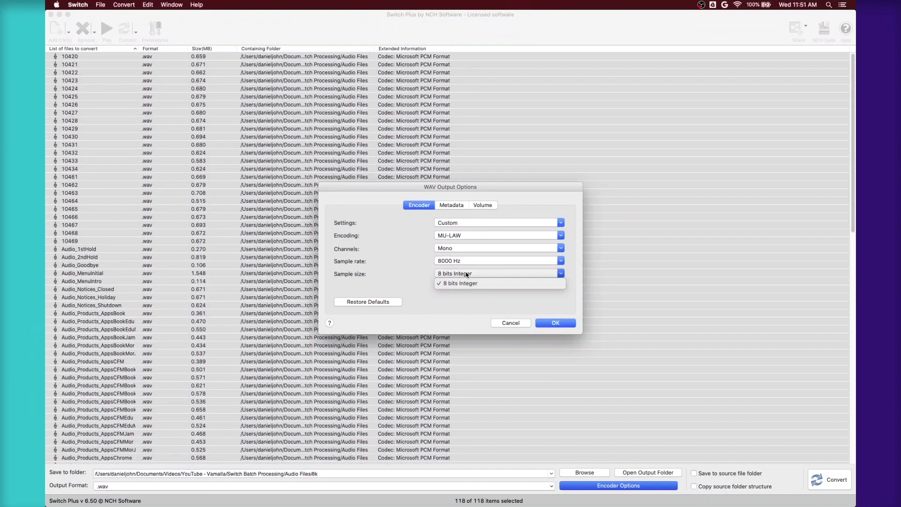
click(462, 283)
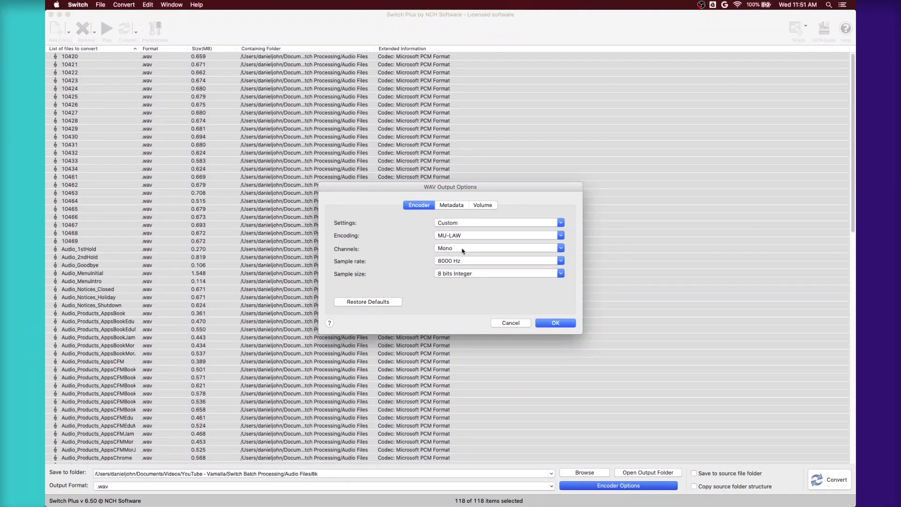
click(470, 276)
click(470, 276)
Step: After briefly reverting to PCM, reapply MU-LAW encoding, Mono channels and 8000 Hz
click(476, 237)
click(474, 244)
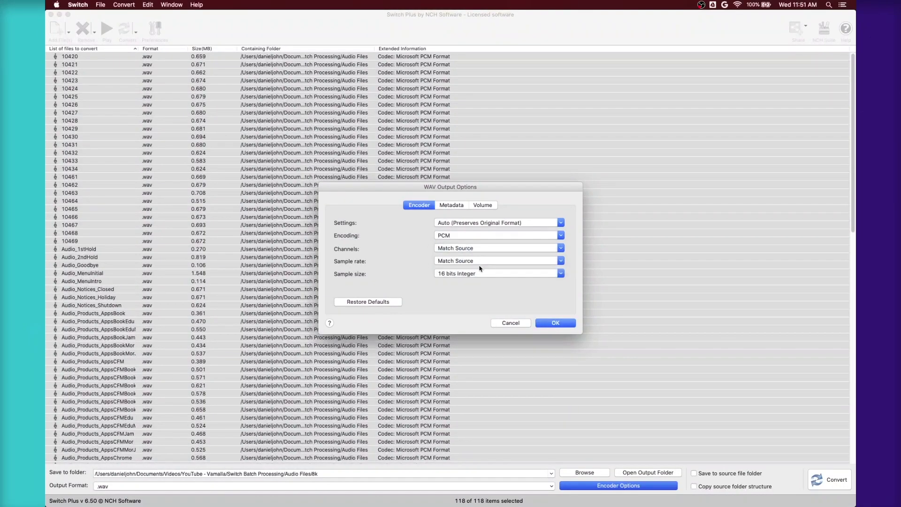
click(476, 274)
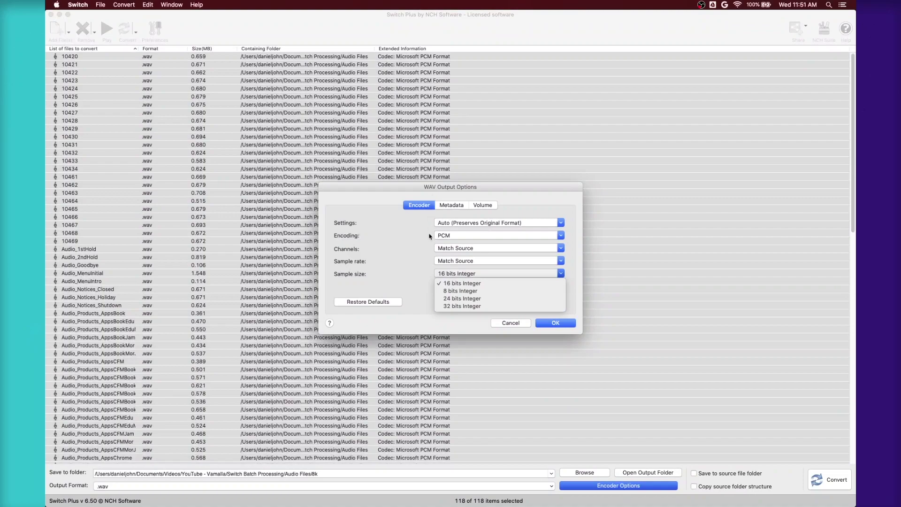
click(408, 268)
click(475, 235)
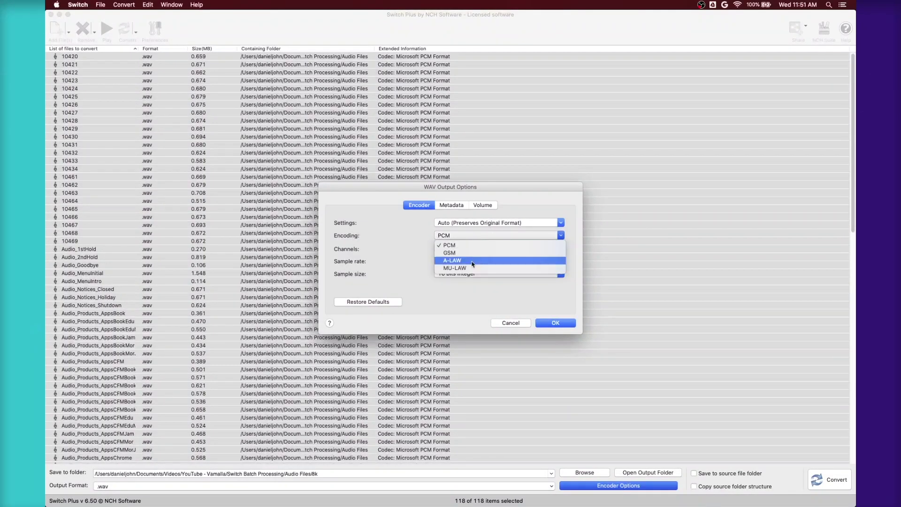
click(471, 269)
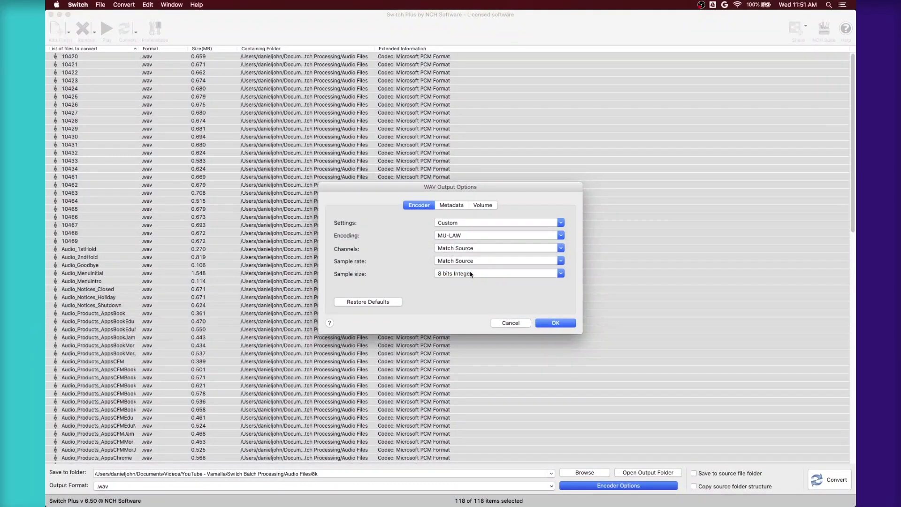
click(467, 248)
click(468, 268)
click(467, 260)
click(463, 285)
Step: Confirm the custom WAV settings, choose the 8k output folder, and convert all 118 files
click(552, 323)
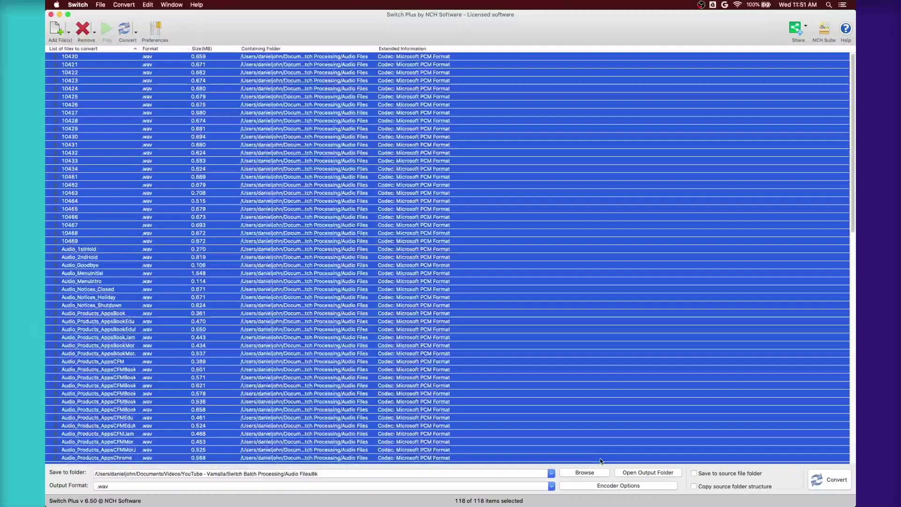
click(585, 472)
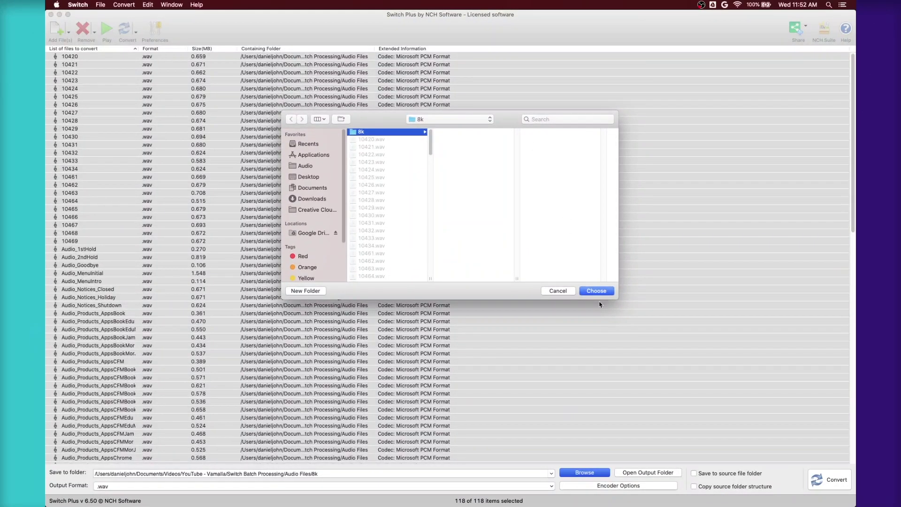
click(607, 291)
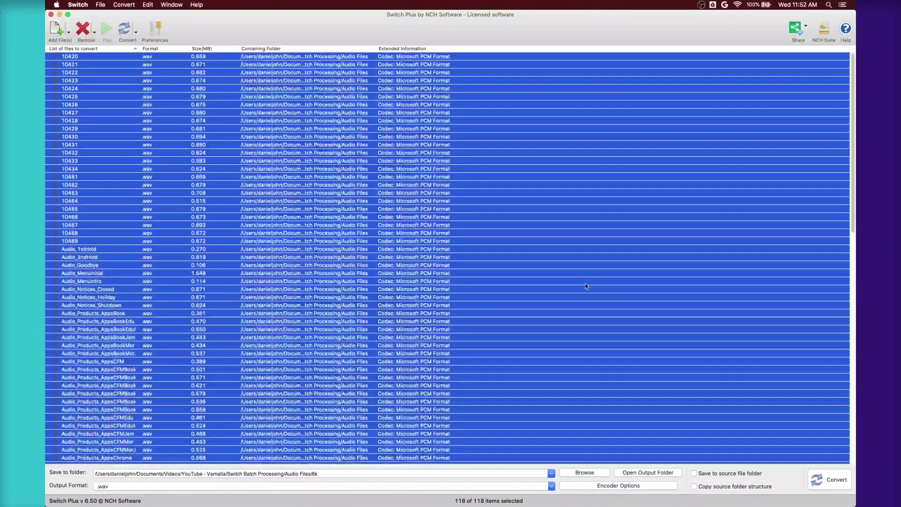
click(838, 487)
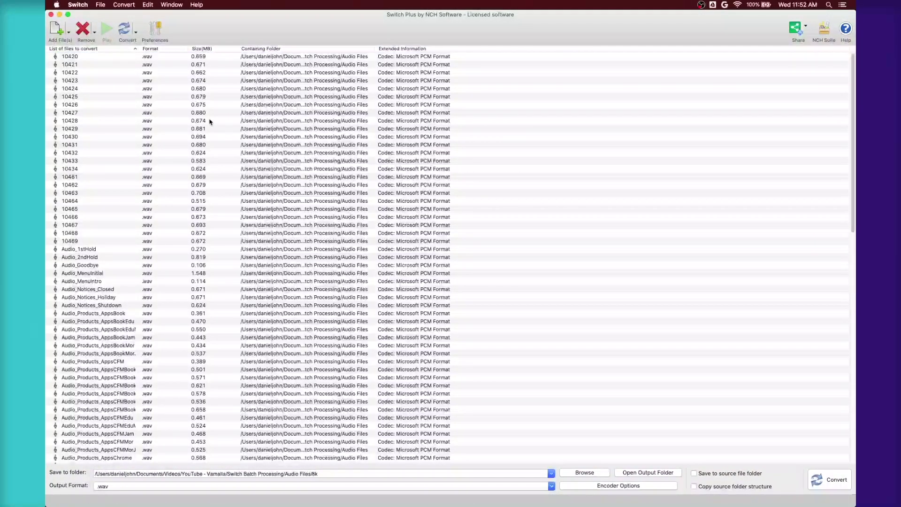
Step: Select files 10420 through 10469 in the conversion list
click(81, 58)
shift+click(87, 242)
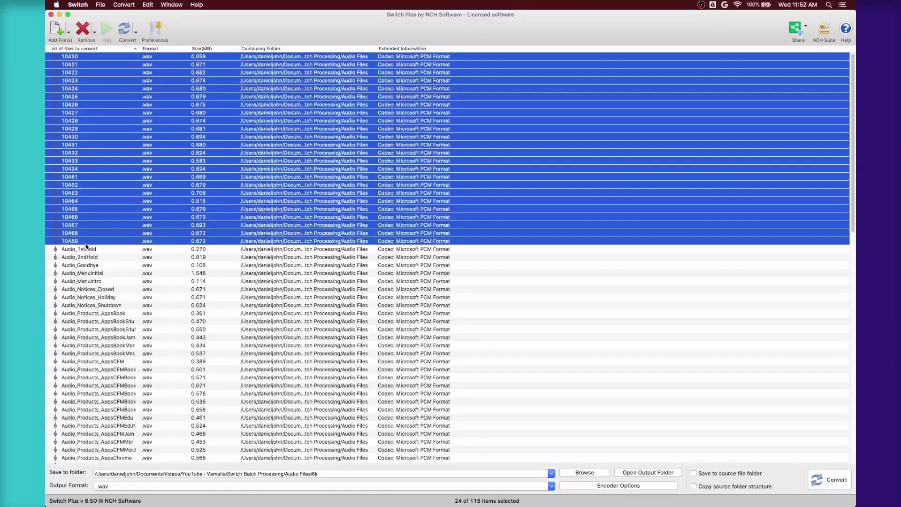
right_click(87, 243)
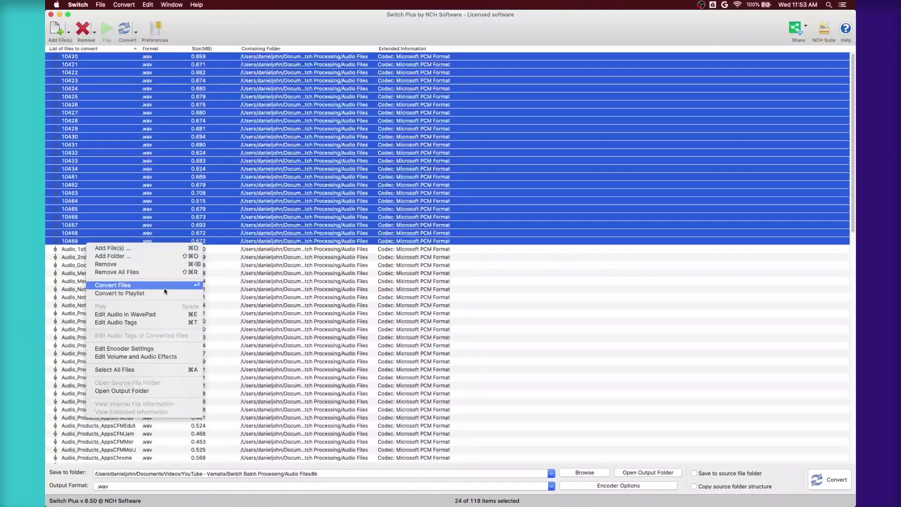
click(208, 281)
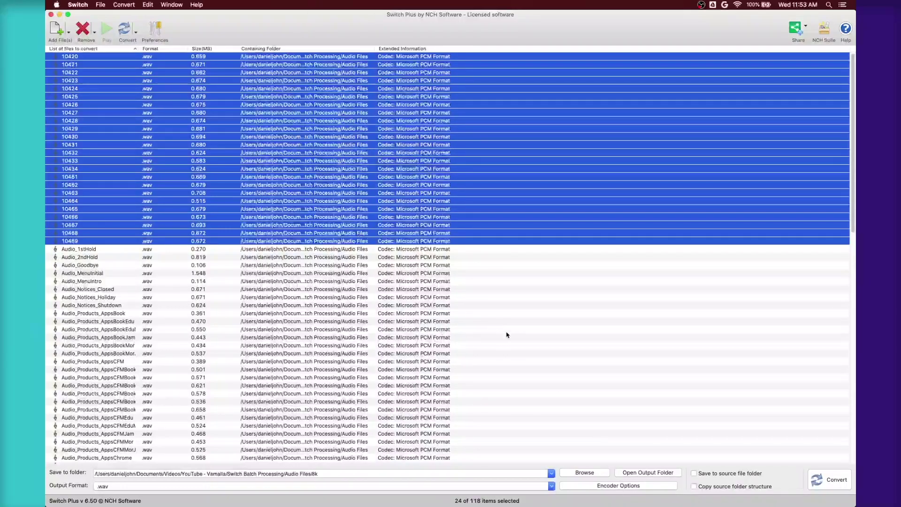
Step: In the WAV encoder's Metadata tab, set Comment to 'These are cool' and visit Encoded By, Encoder and Producer fields
click(605, 487)
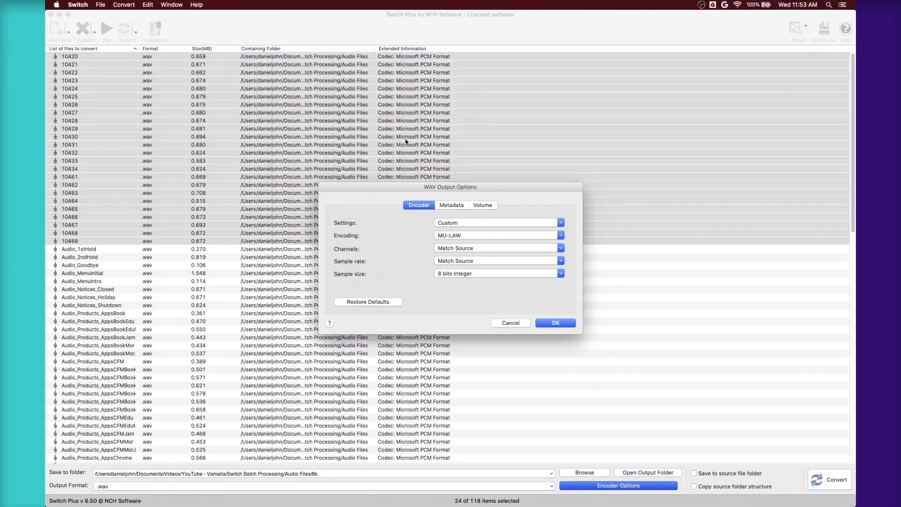
click(450, 206)
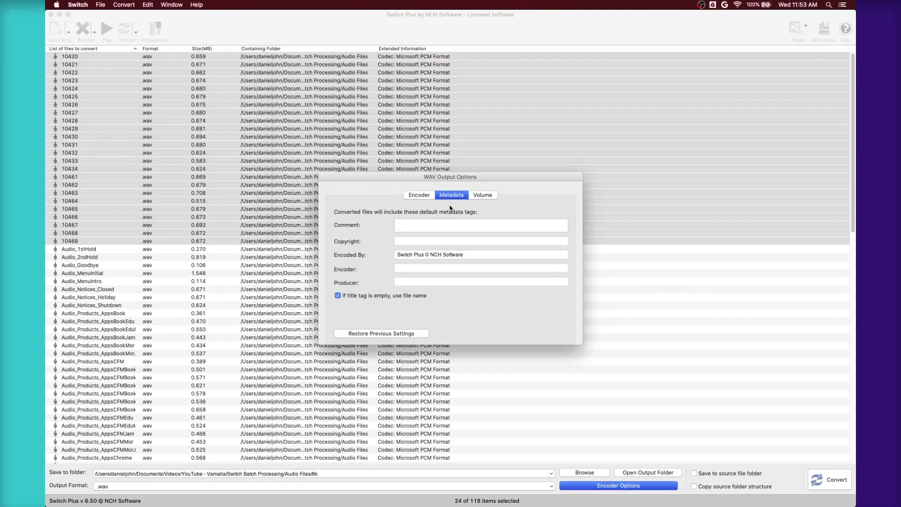
click(440, 218)
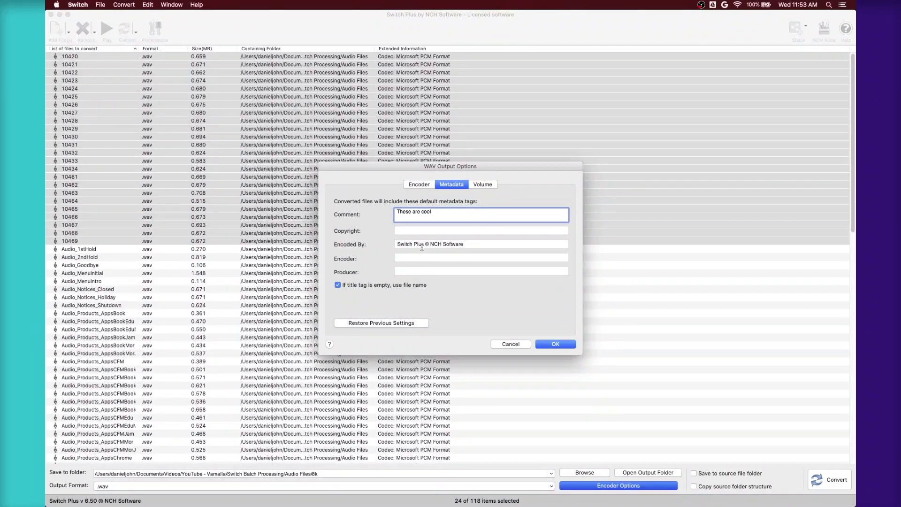
click(443, 244)
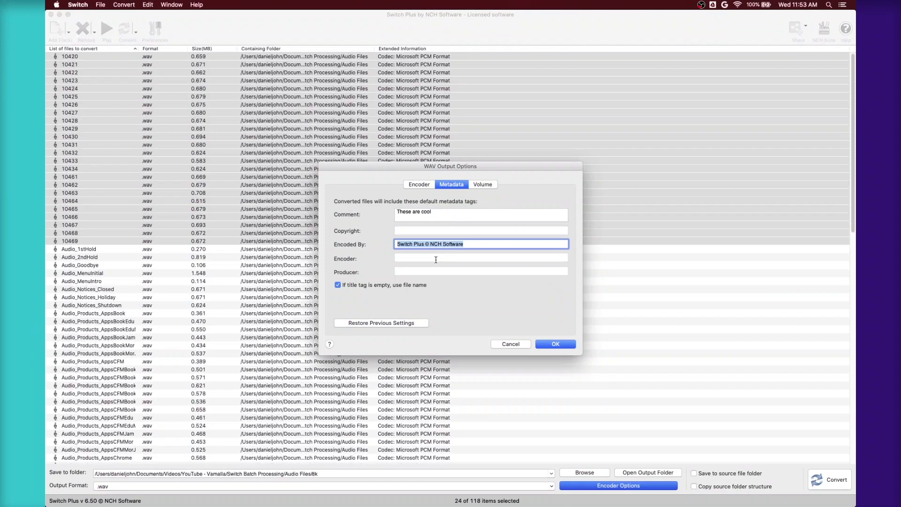
click(435, 258)
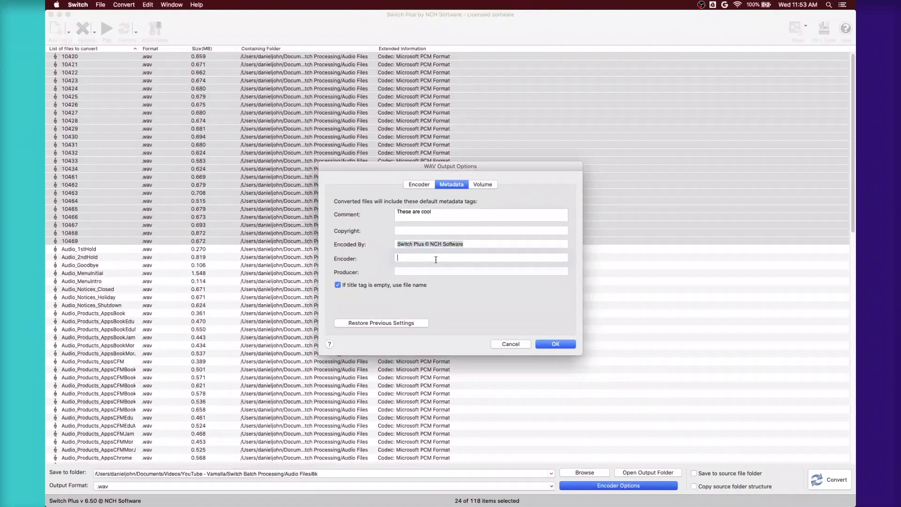
click(402, 274)
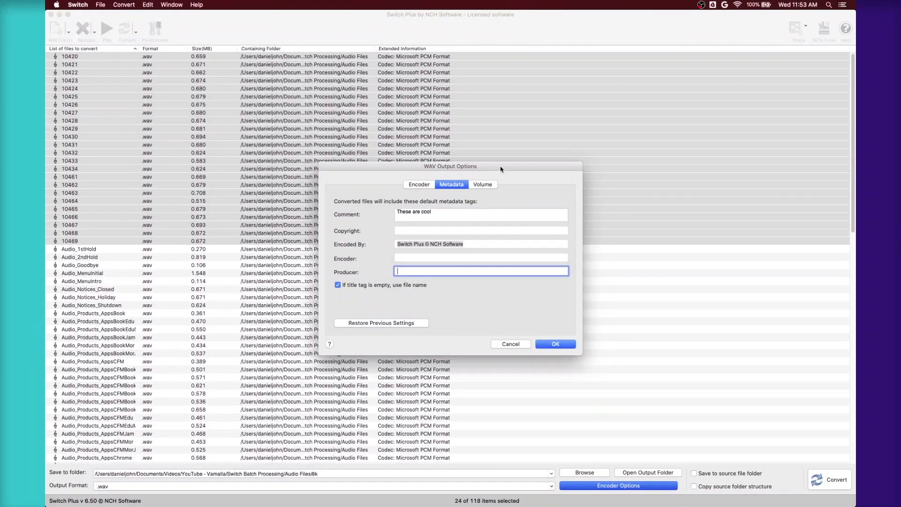
Step: Enable Normalize (Simple Peak, 6dB Headroom preview cancelled), Click/Pop Reduction and Equalizer on the Volume tab
click(484, 184)
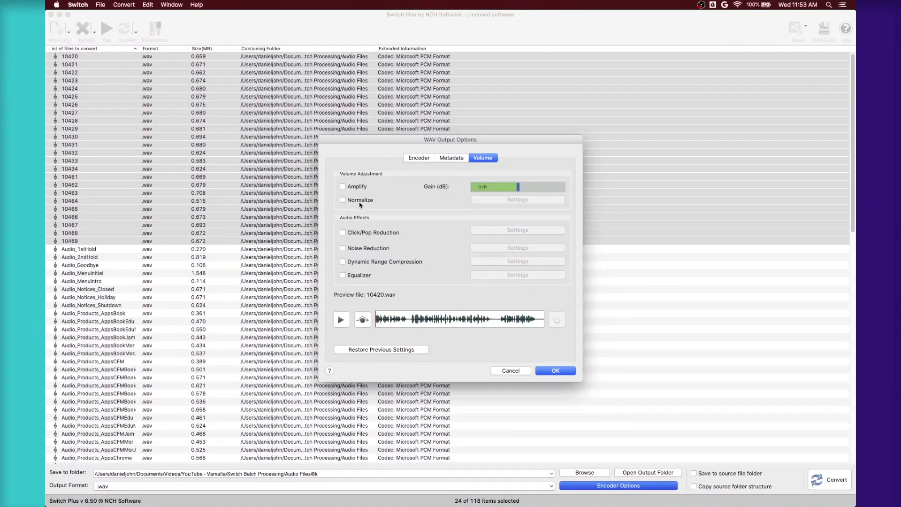
click(343, 200)
click(518, 200)
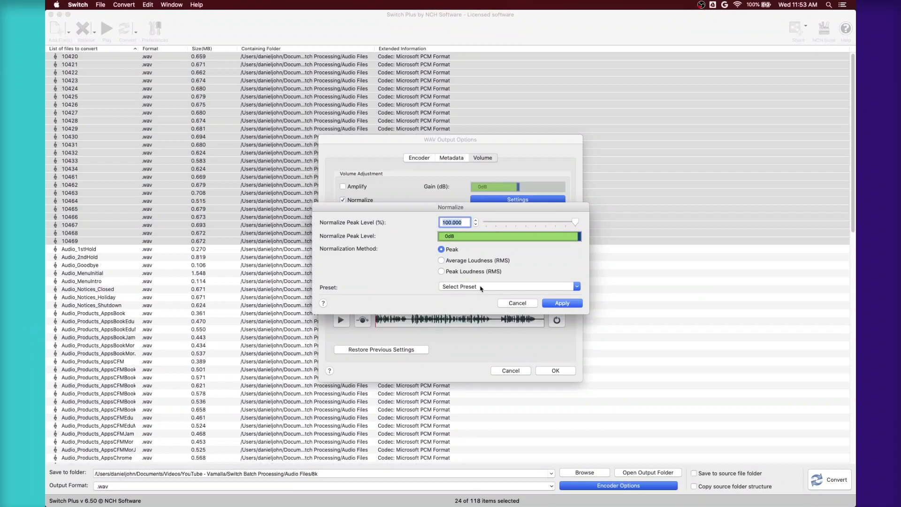
click(481, 286)
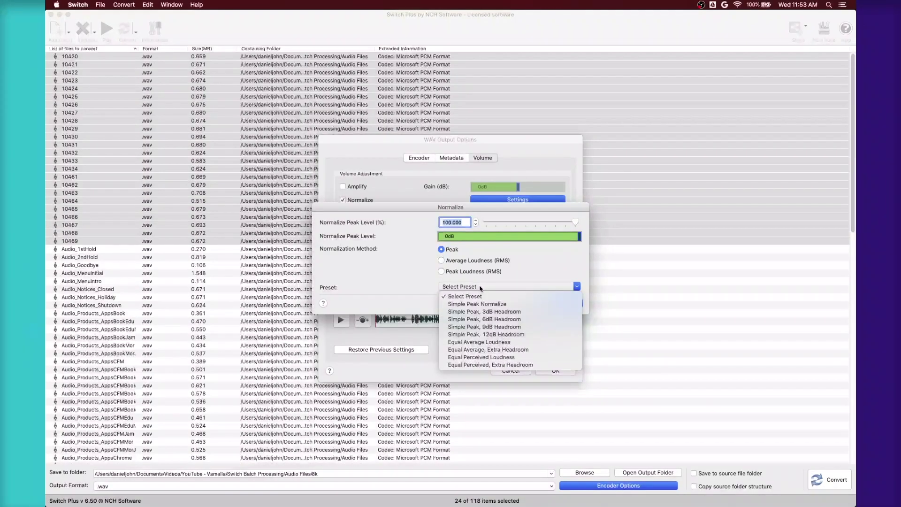
click(497, 320)
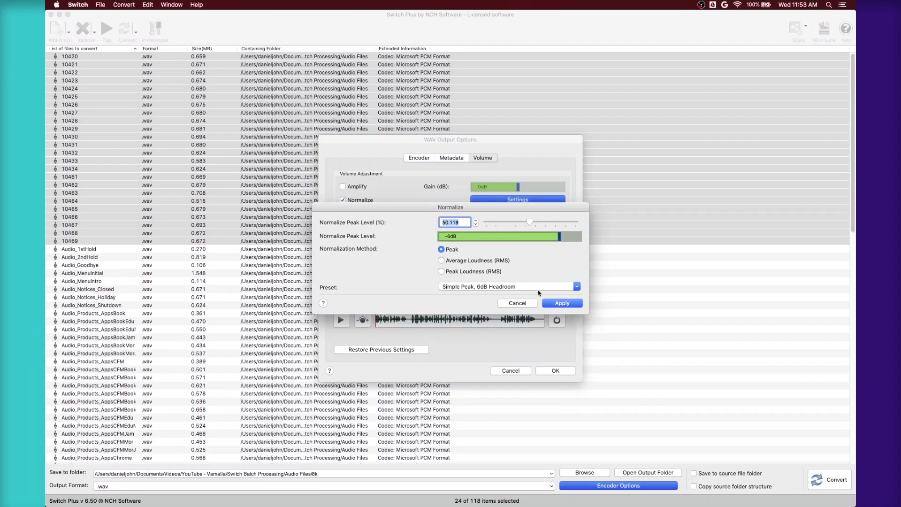
click(526, 304)
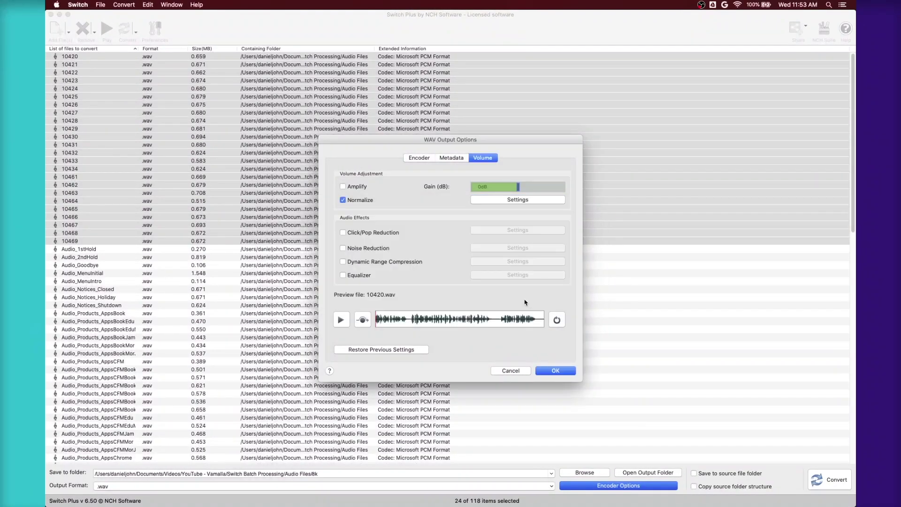
click(343, 232)
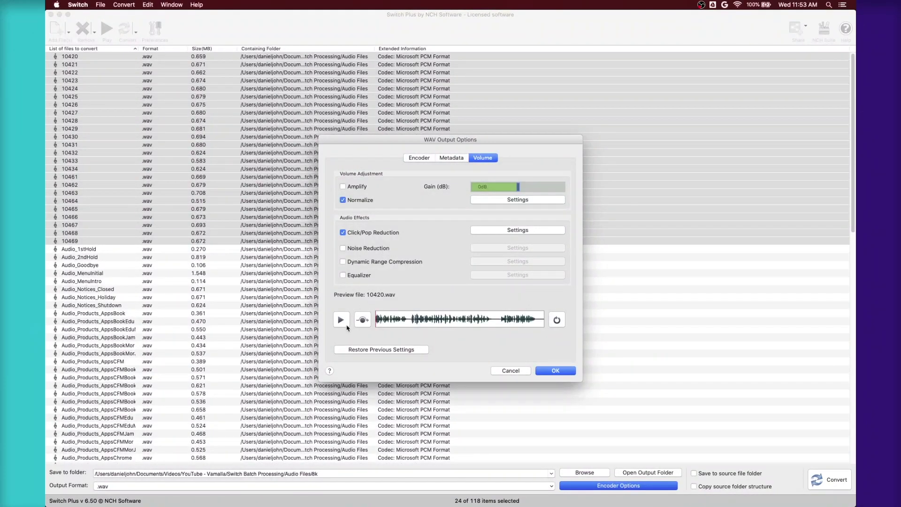
click(344, 276)
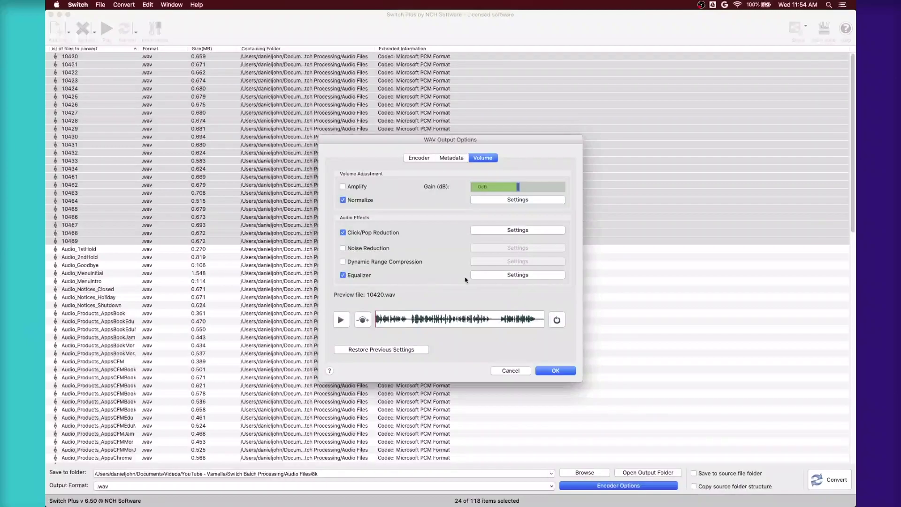
Step: Lower the graphic equalizer's 3.1kHz band to -15dB, then view the Parametric and Visual equalizer tabs
click(538, 275)
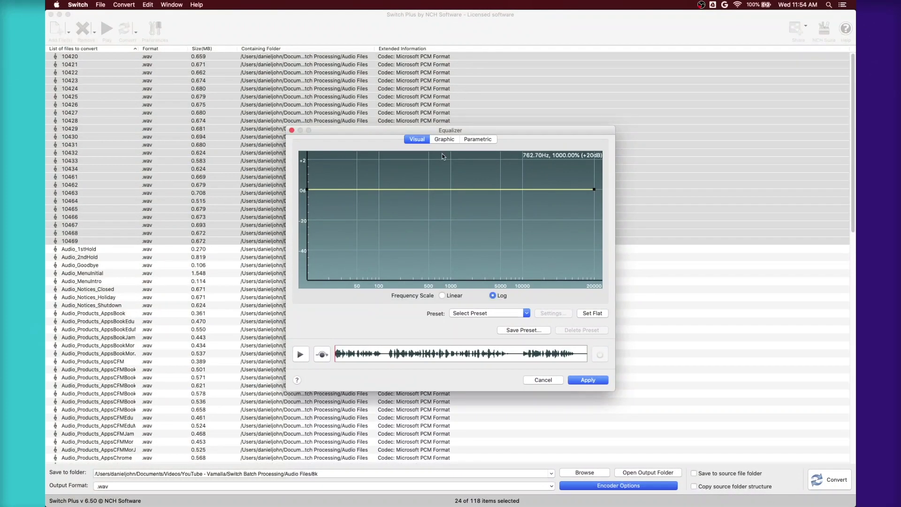
click(446, 142)
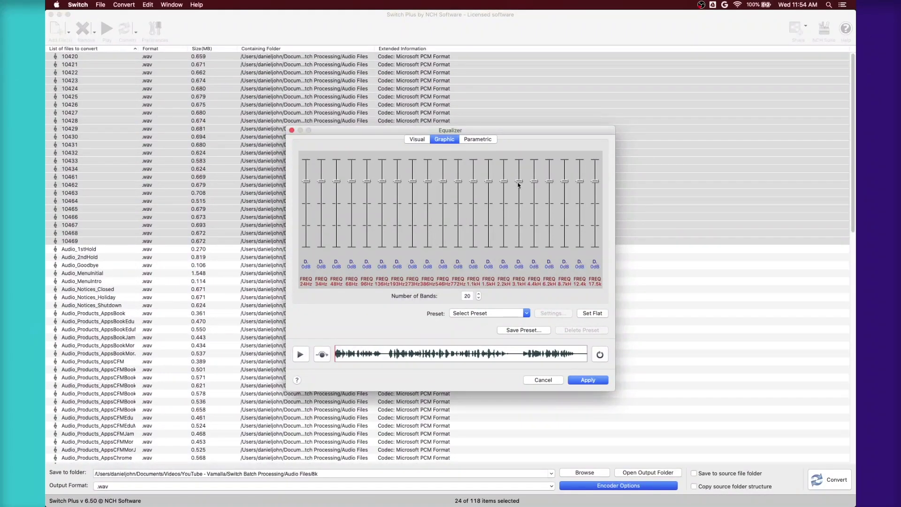
drag(518, 185, 519, 199)
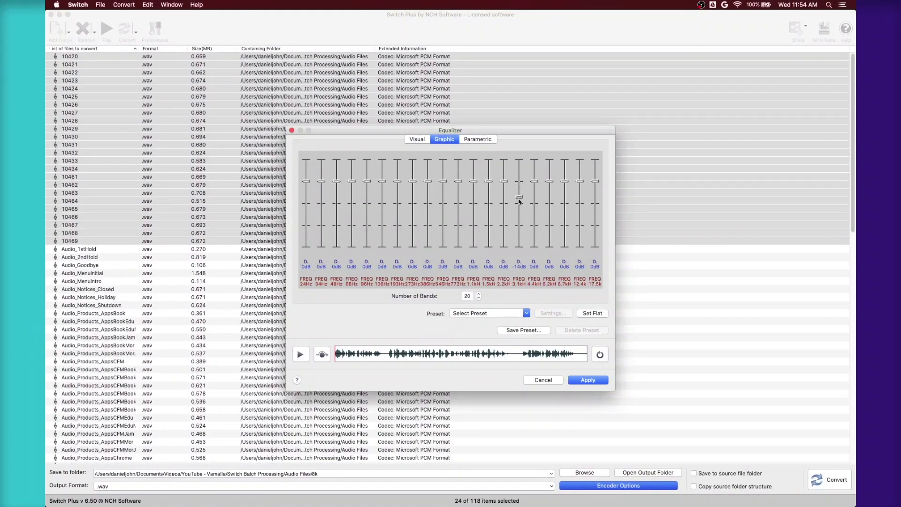
click(474, 139)
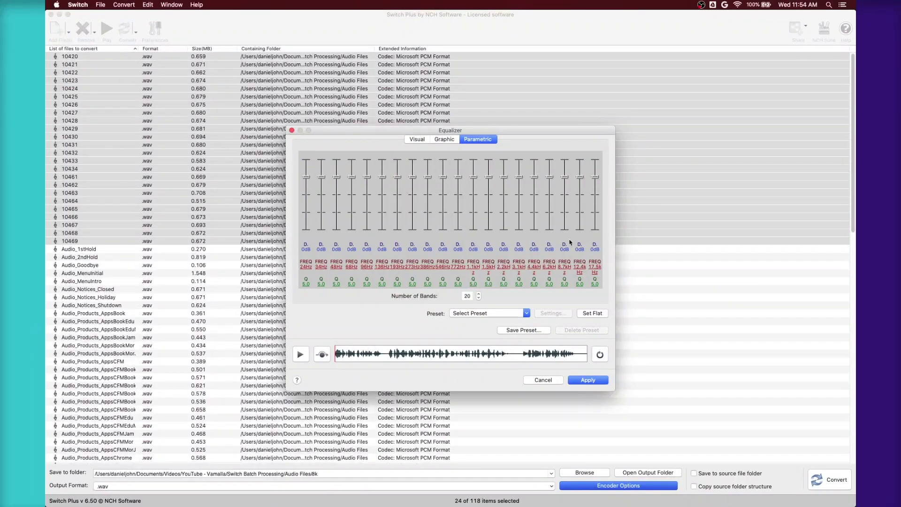
click(414, 139)
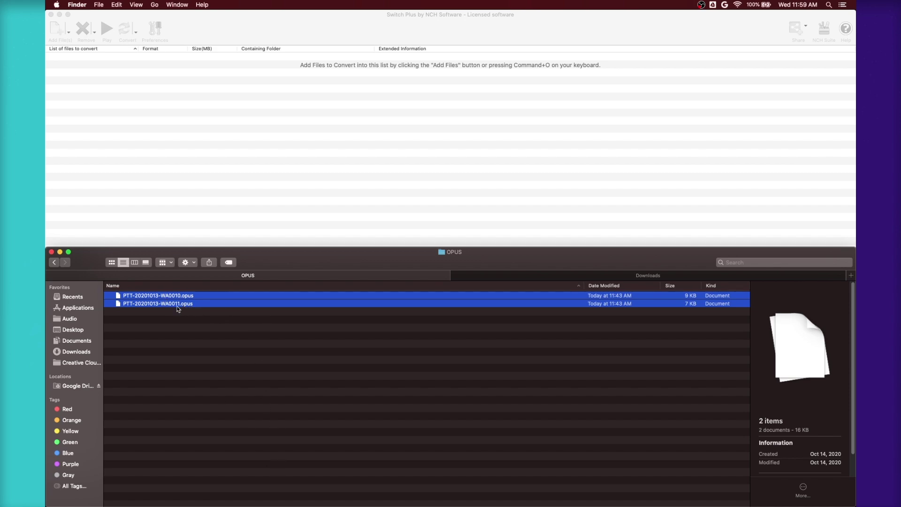
Step: Drag the two PTT .opus files into the list, select both, and set output format to .mp3
drag(184, 304, 202, 151)
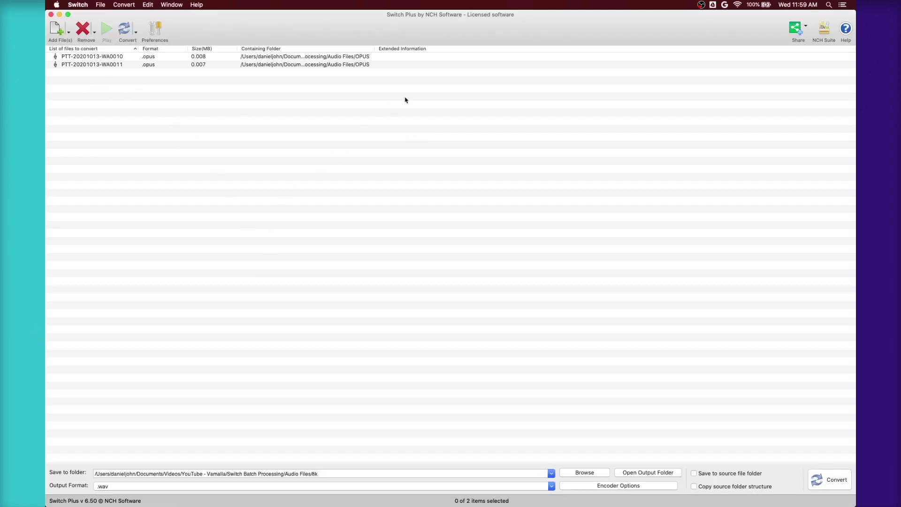
click(95, 58)
shift+click(96, 64)
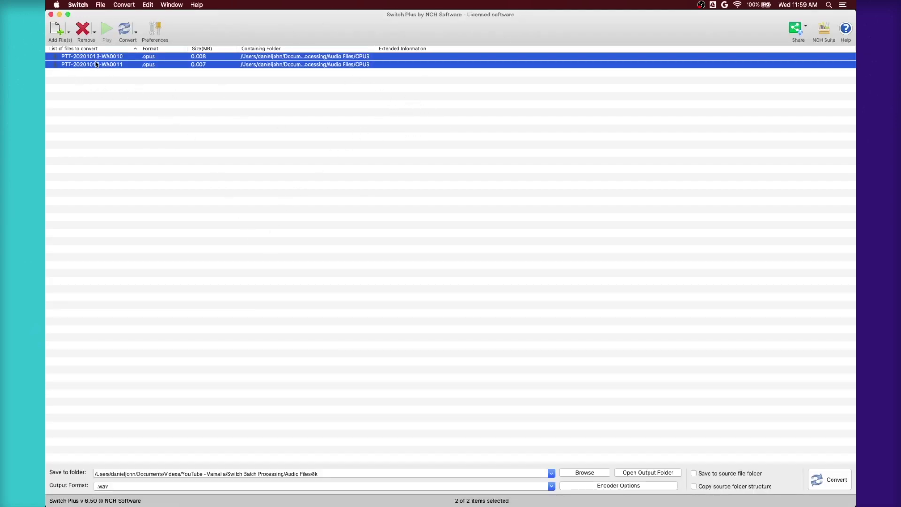
click(292, 489)
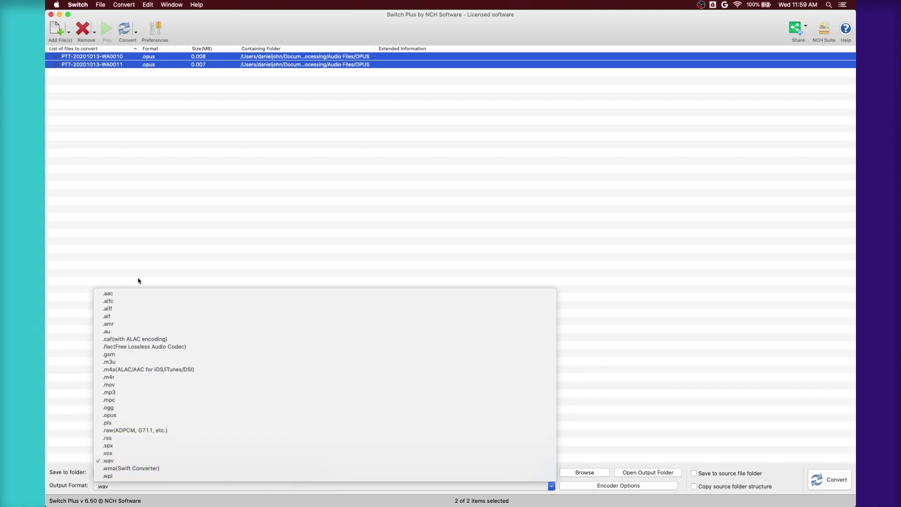
click(137, 392)
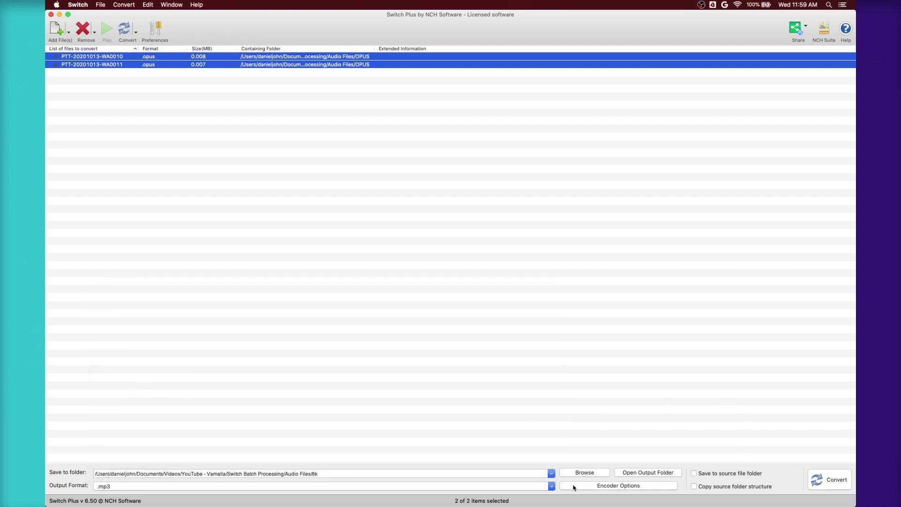
Step: Convert both .opus files to MP3, producing PTT-20201013-WA0010.mp3 first
click(818, 481)
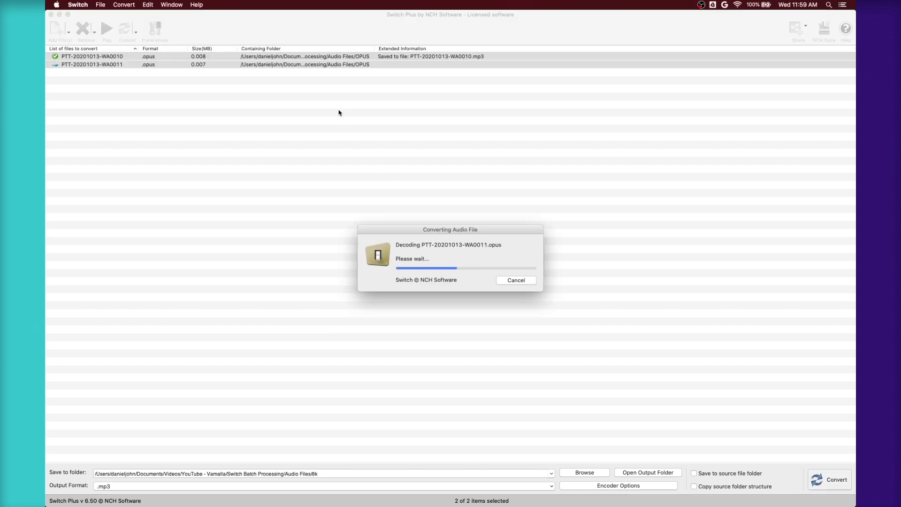